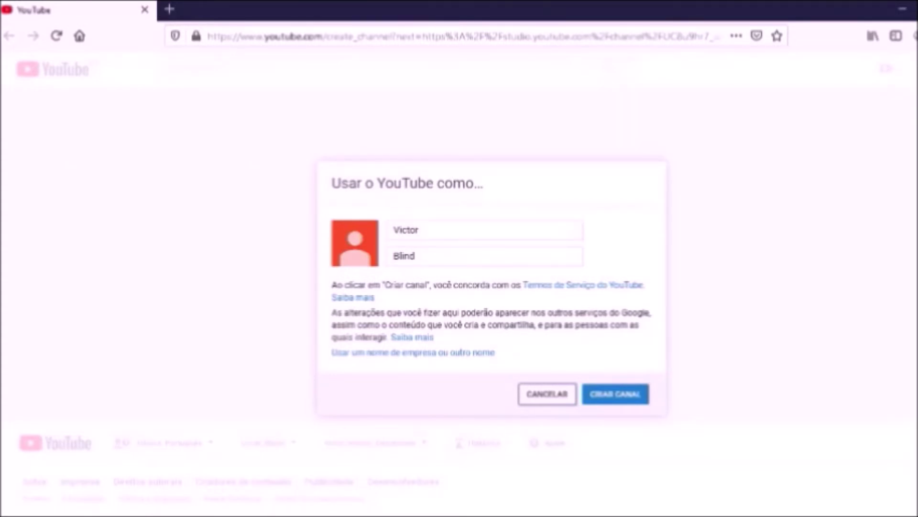
Create the YouTube channel, keeping the prefilled first and last name.
key(Tab)
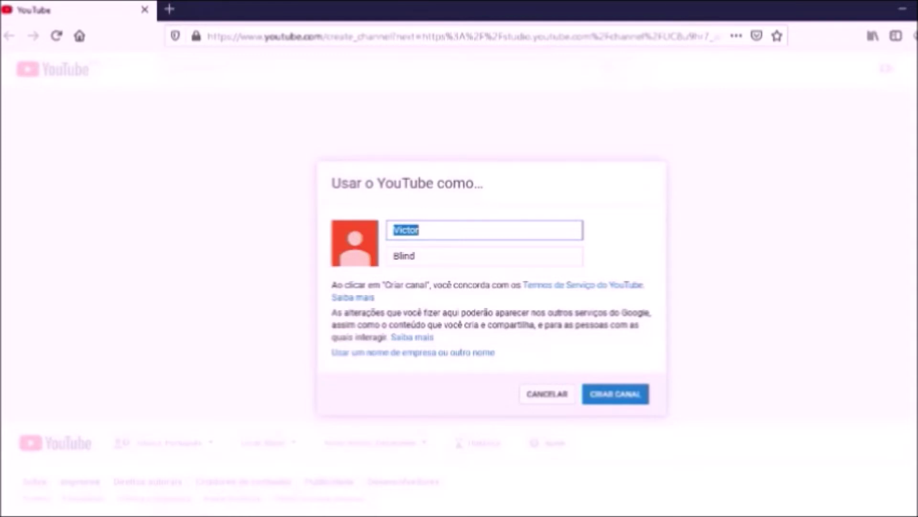
key(Tab)
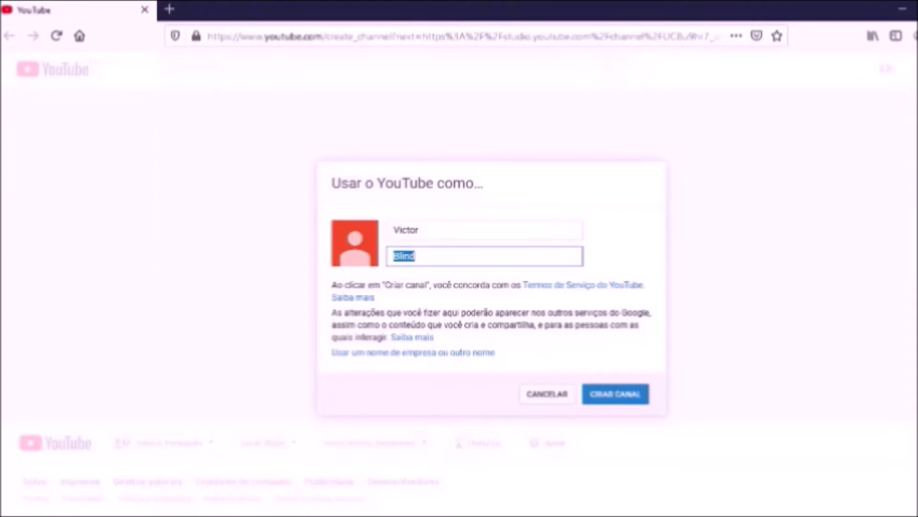
key(shift+Tab)
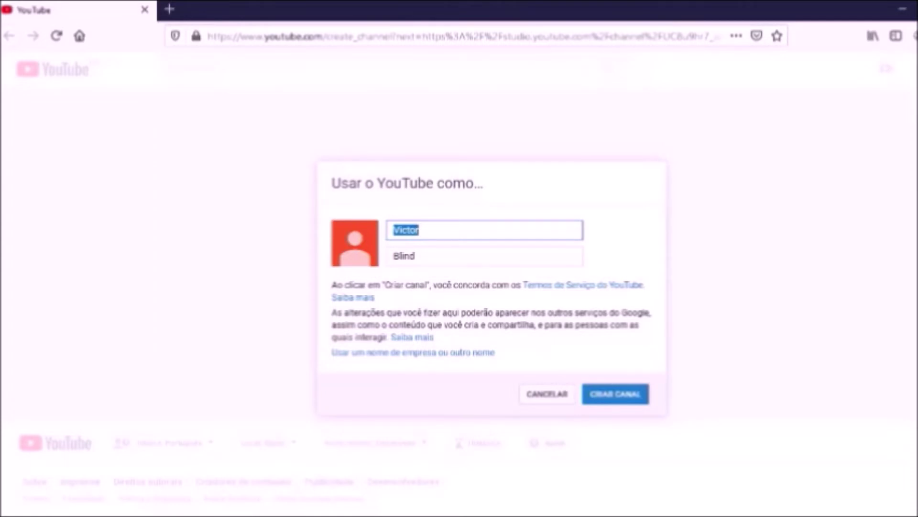
key(Tab)
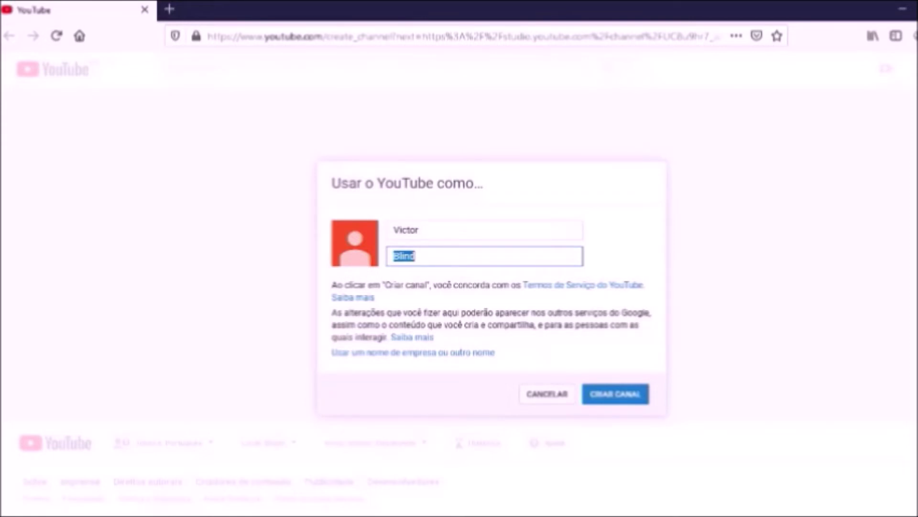
key(Tab)
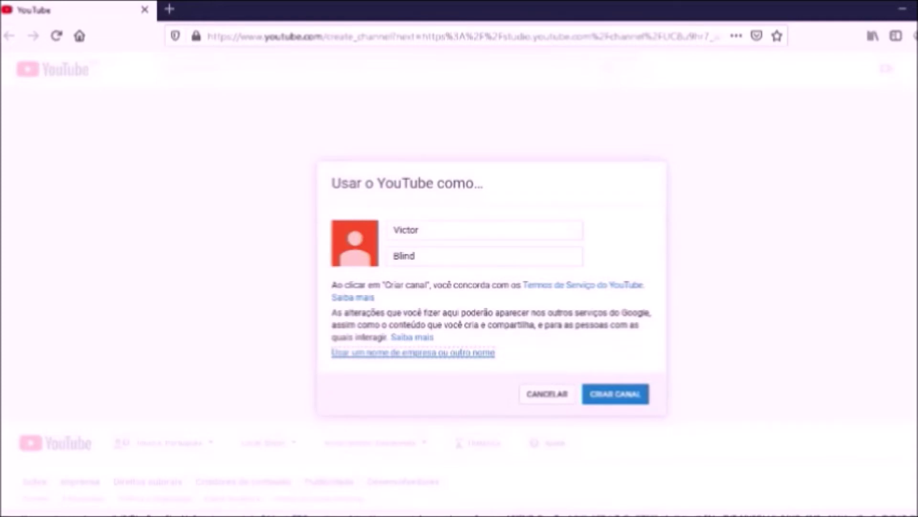
key(Tab)
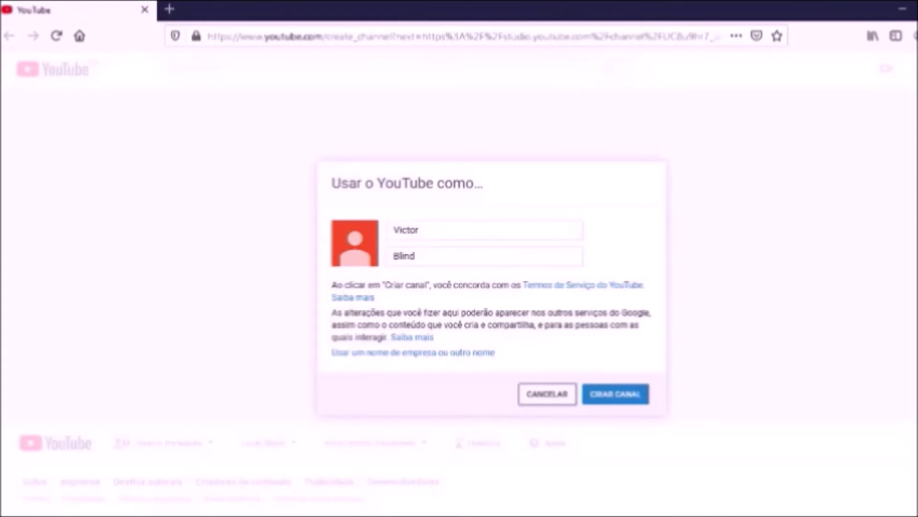
key(Tab)
key(shift+Tab)
key(Tab)
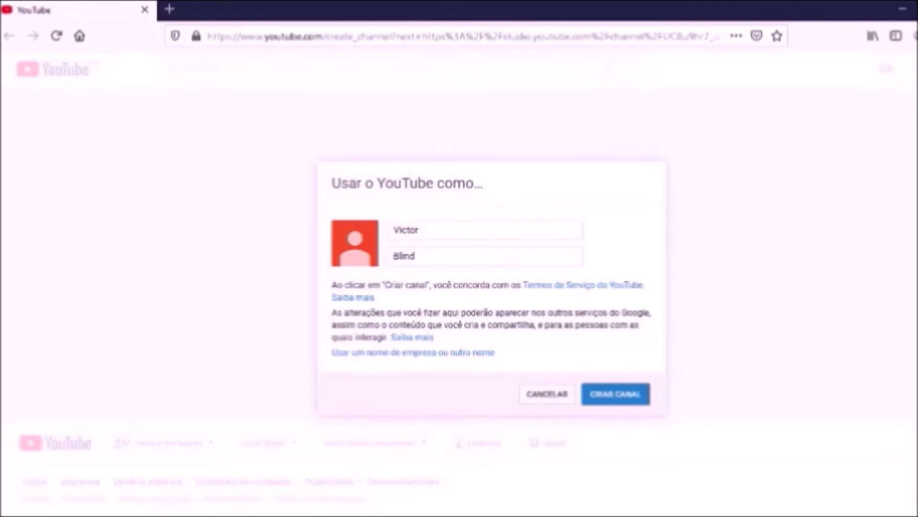
key(Return)
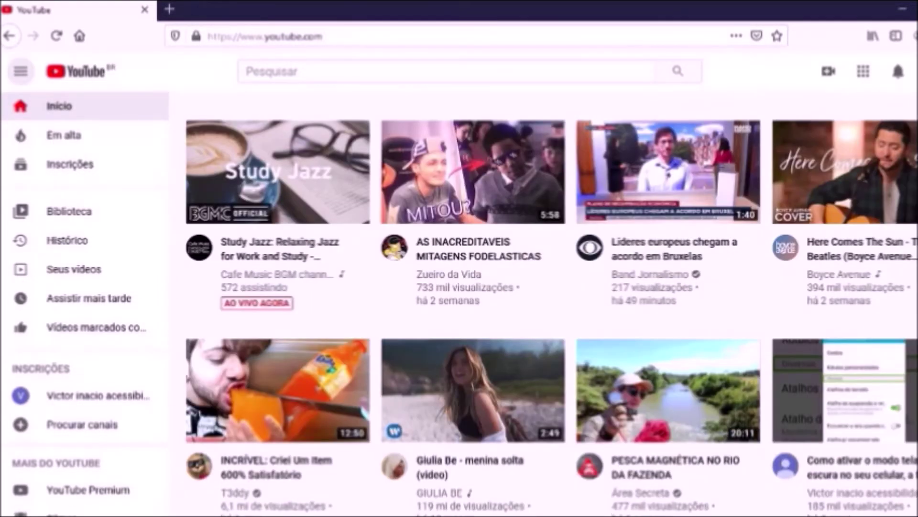
Start a new video upload, dismiss the YouTube Studio welcome message and open the file selection.
scroll(550, 301, down, 10)
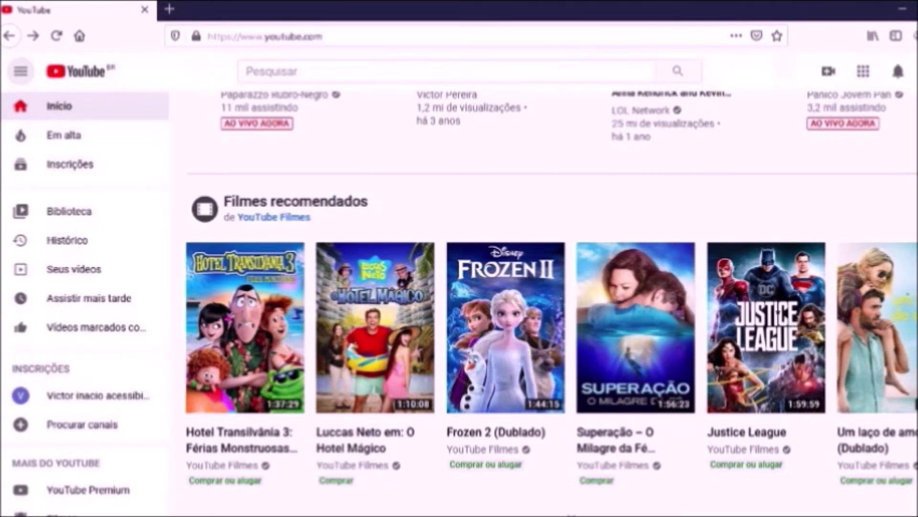
key(shift+Tab)
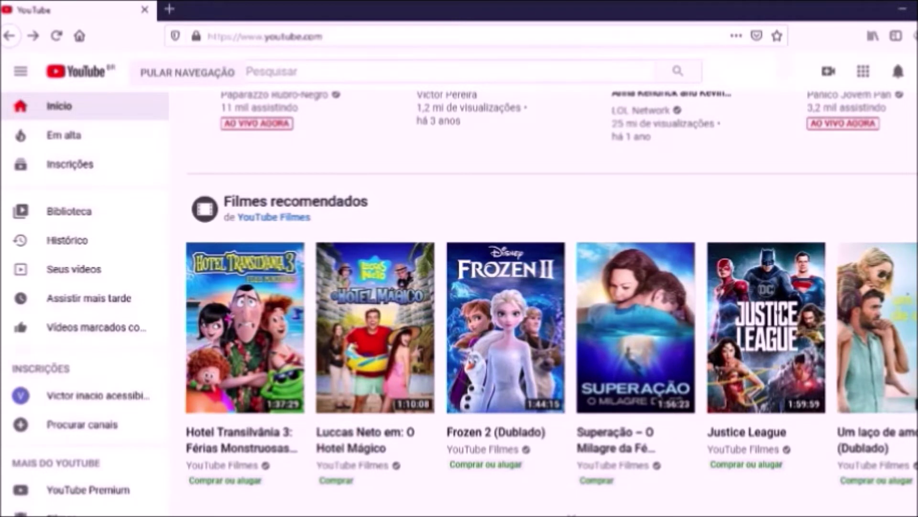
key(Tab)
key(Tab)
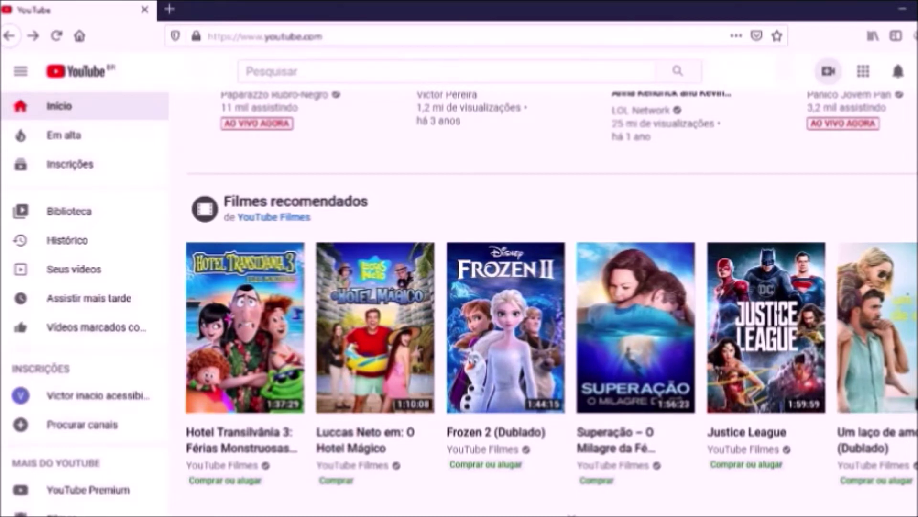
key(Return)
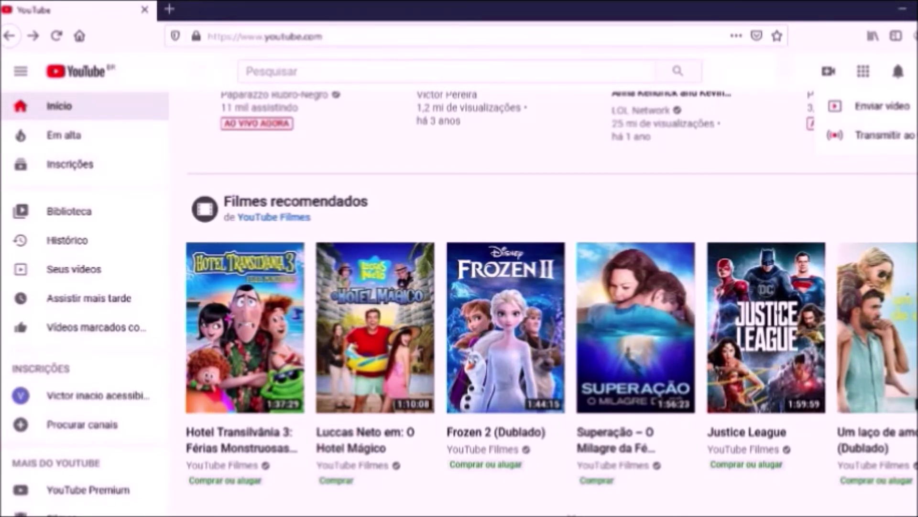
key(Return)
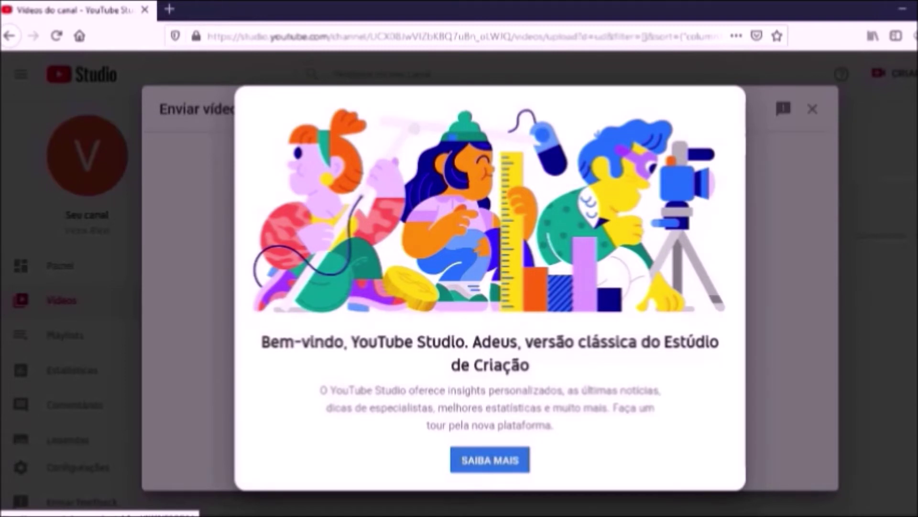
key(Escape)
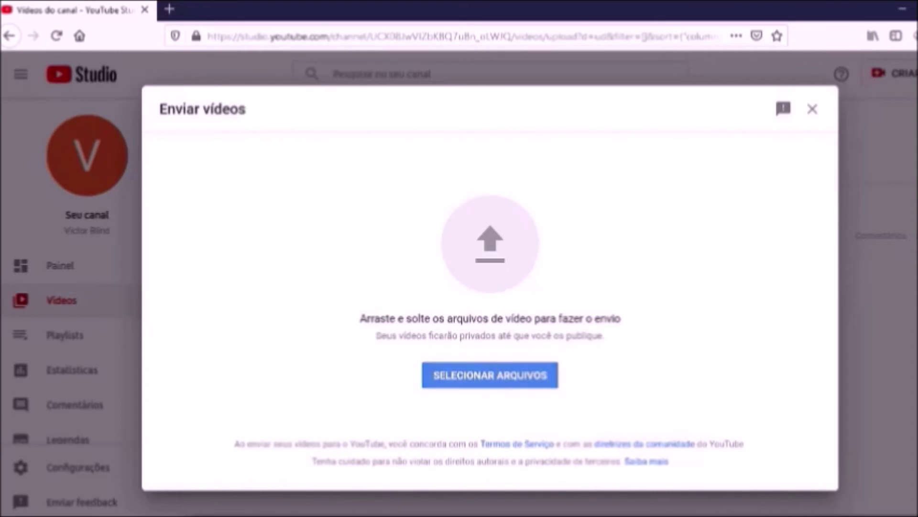
key(Return)
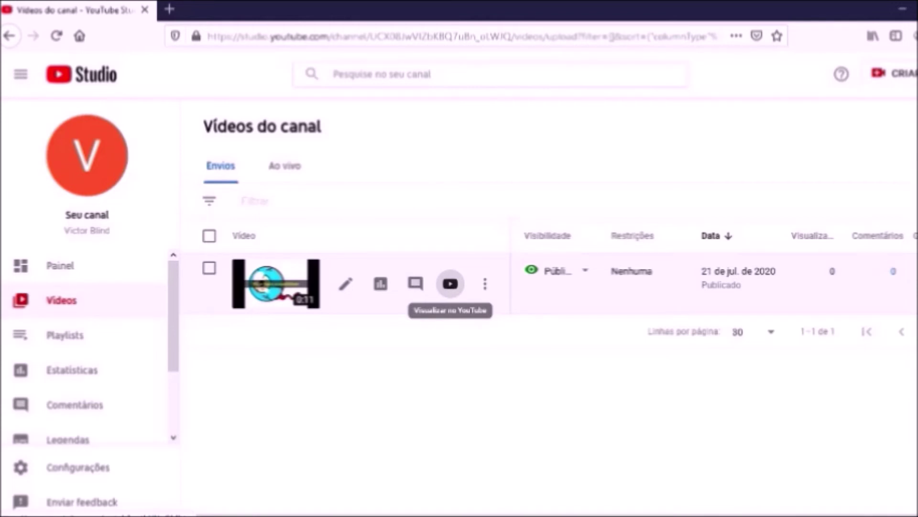
View the uploaded video on YouTube and go from it to its channel page.
click(450, 284)
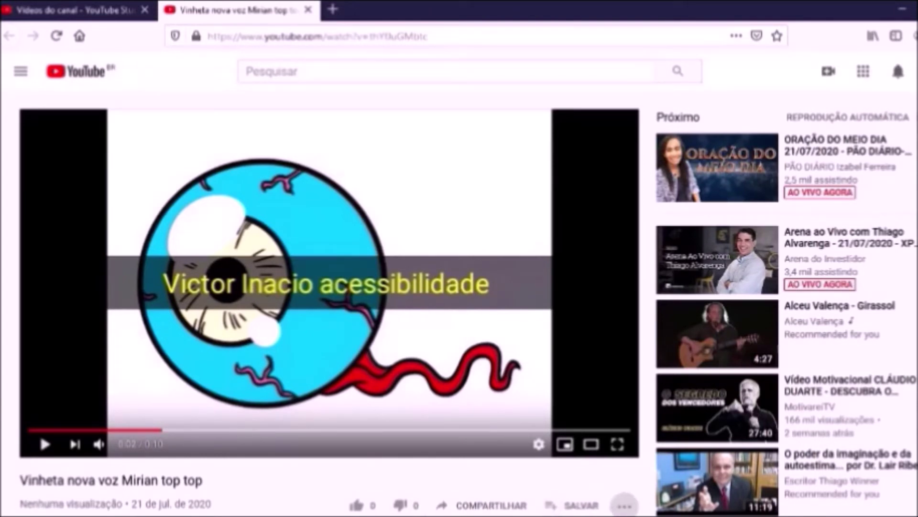
scroll(468, 303, down, 2)
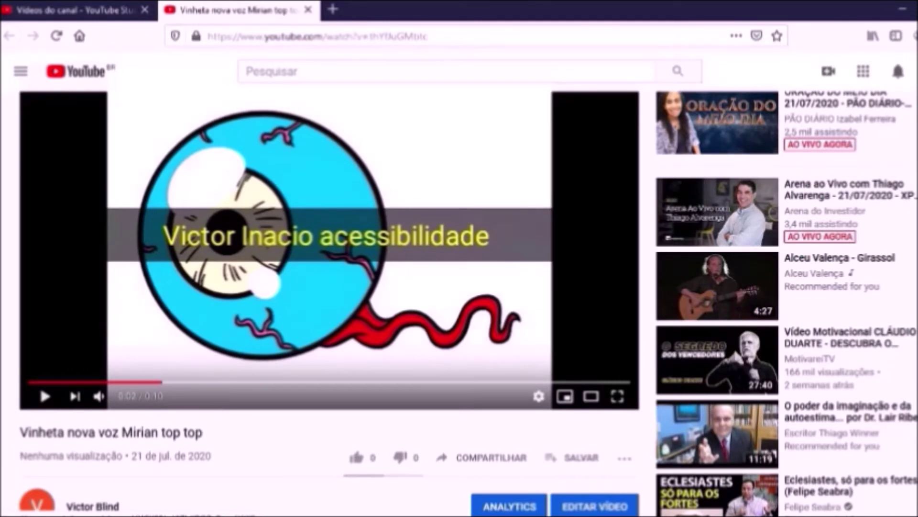
key(Return)
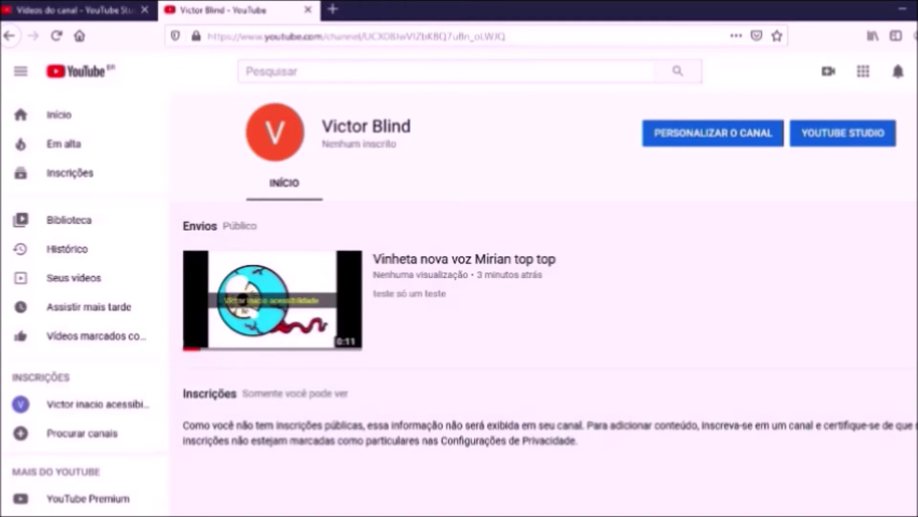
Open the channel's Início section and reload the page.
key(Tab)
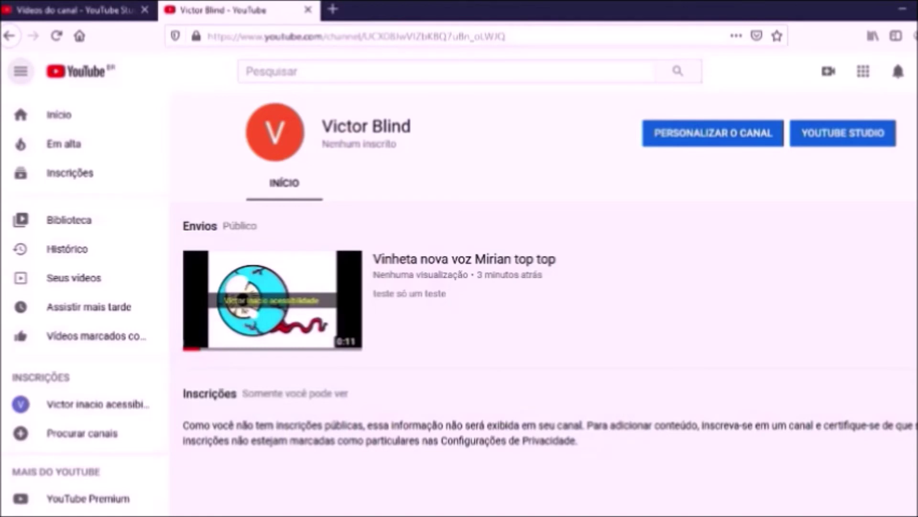
key(h)
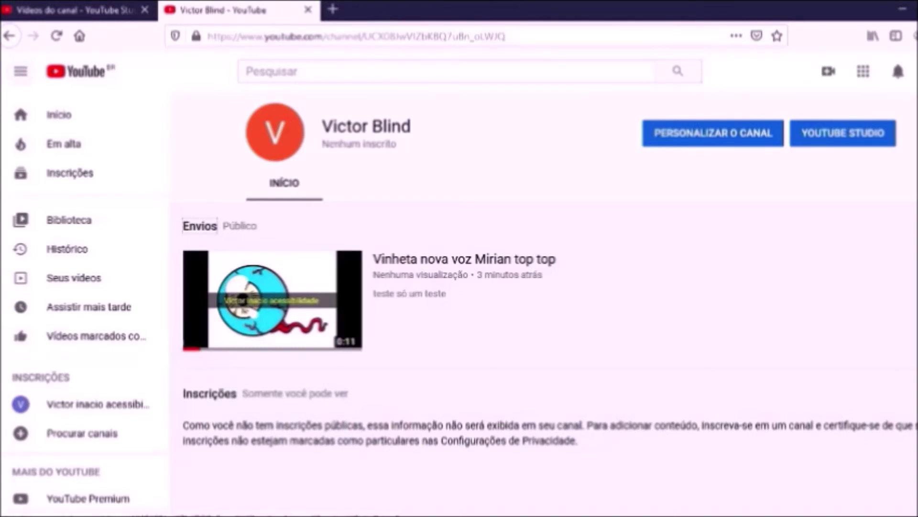
key(Tab)
key(Tab)
key(shift+Tab)
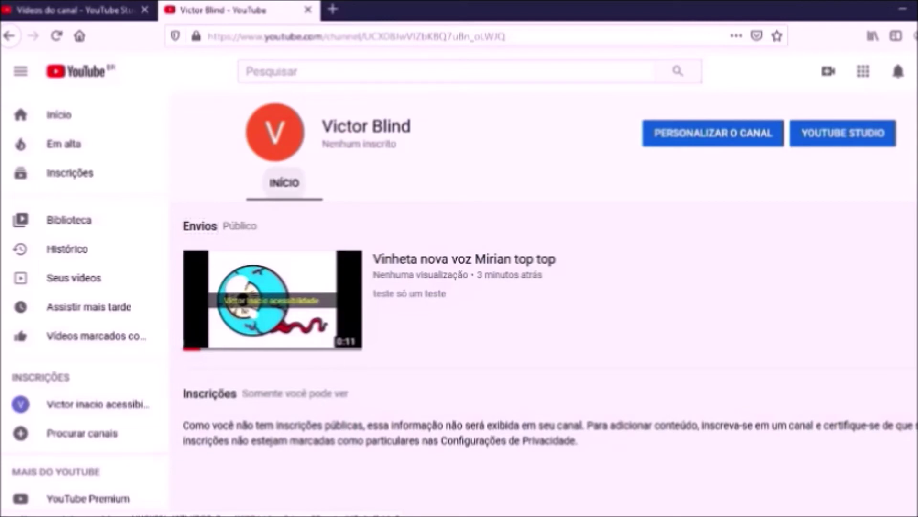
key(Return)
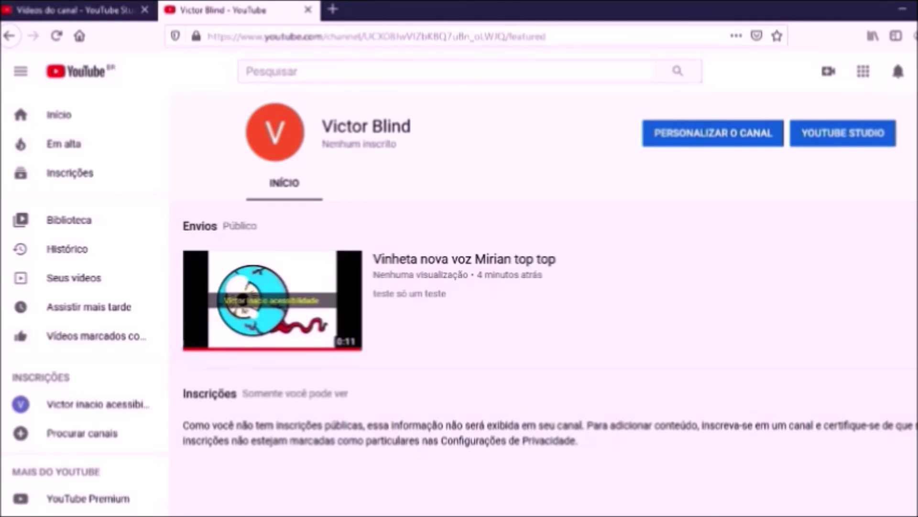
key(F5)
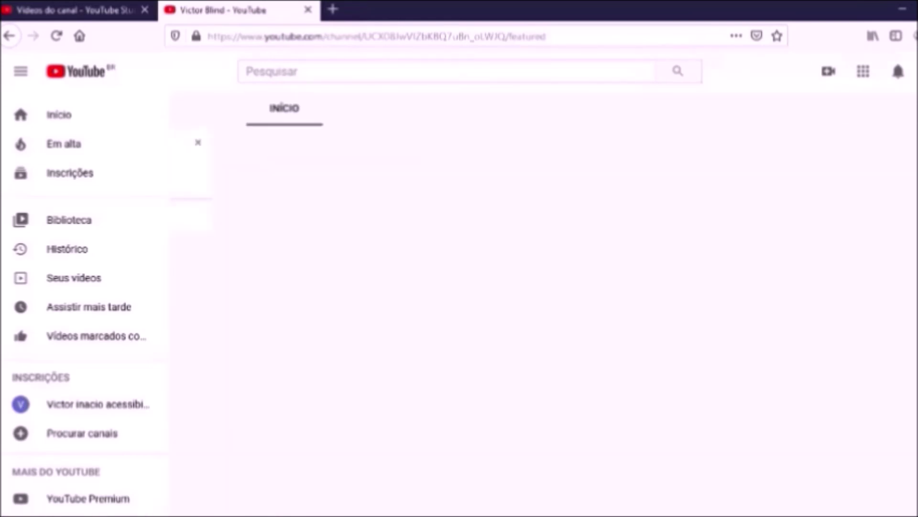
Go back from the Início section to the previous channel page.
key(Tab)
key(Tab)
key(Tab)
key(Tab)
key(Tab)
key(shift+Tab)
key(Tab)
key(alt+Left)
key(Down)
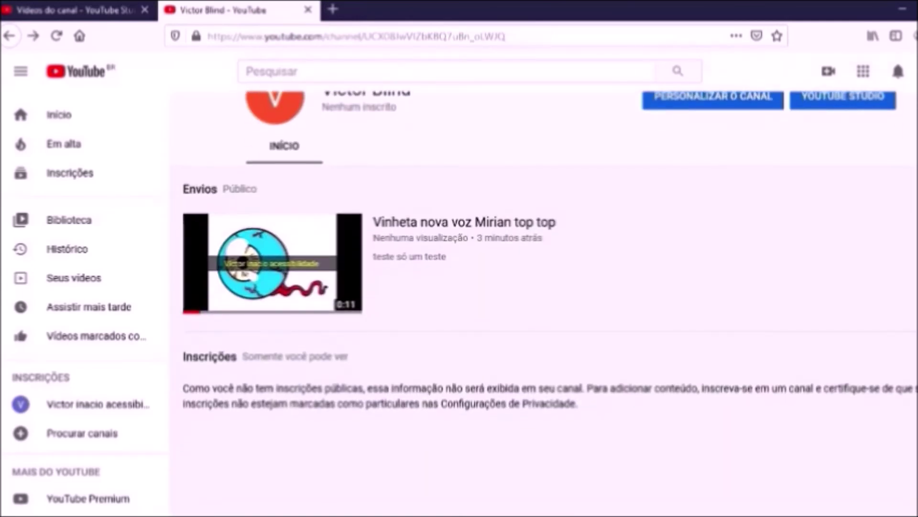
Upload the "imagem original do canal" JPG from the Documents folder through the channel page's pop-up.
key(Down)
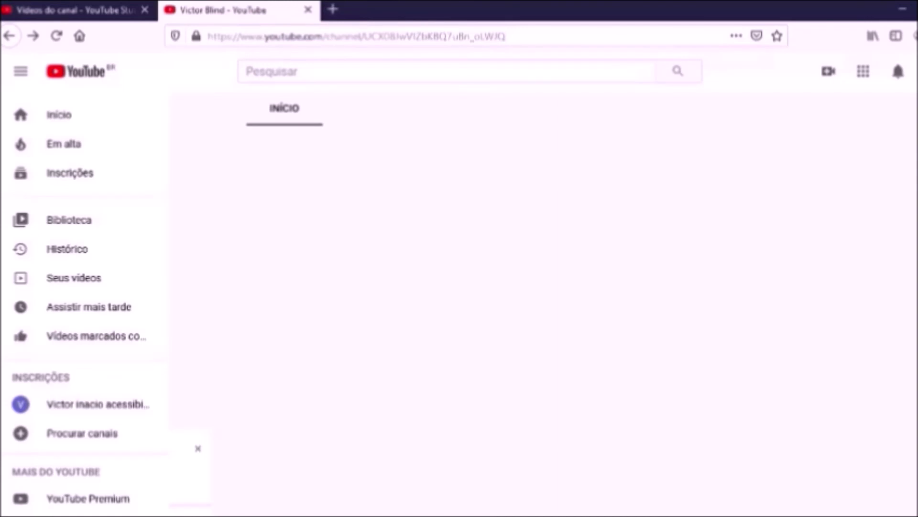
key(Return)
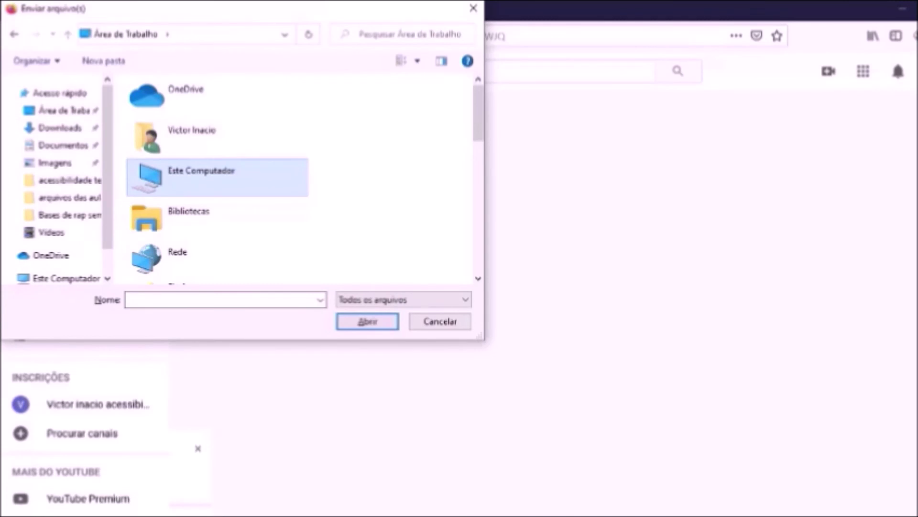
key(v)
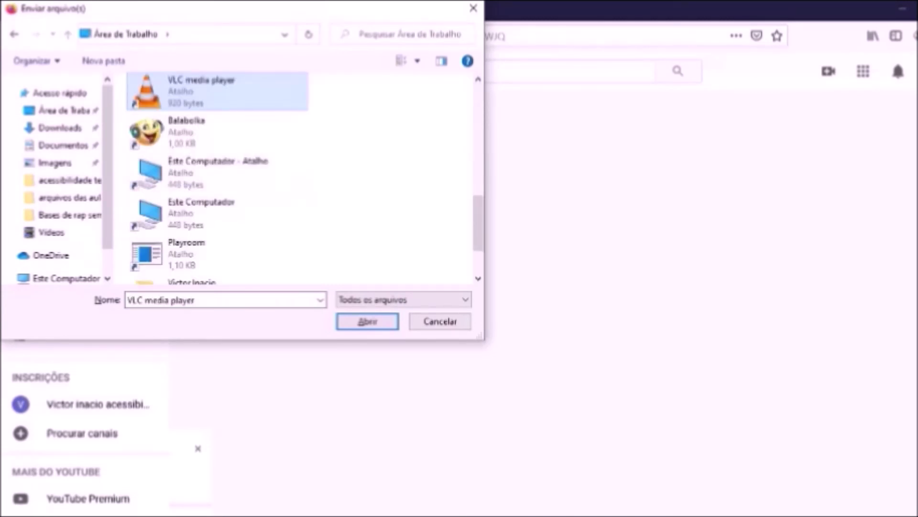
key(v)
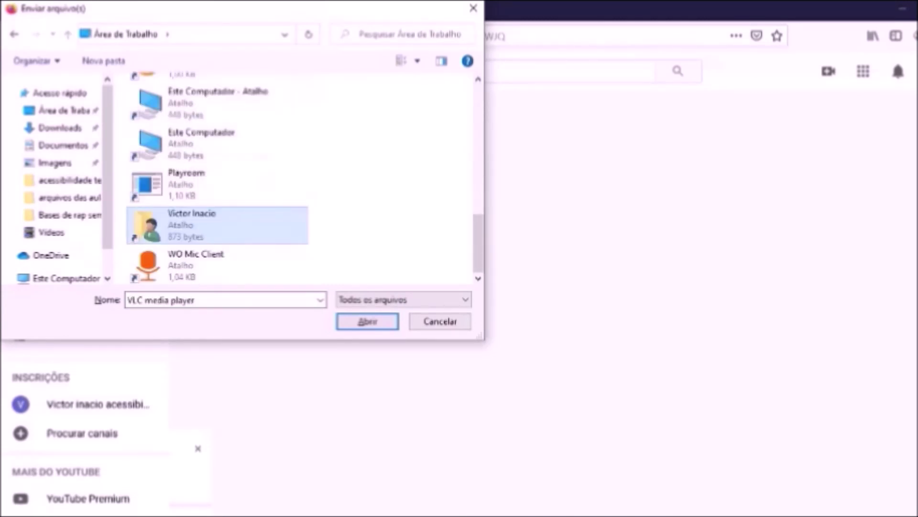
key(Return)
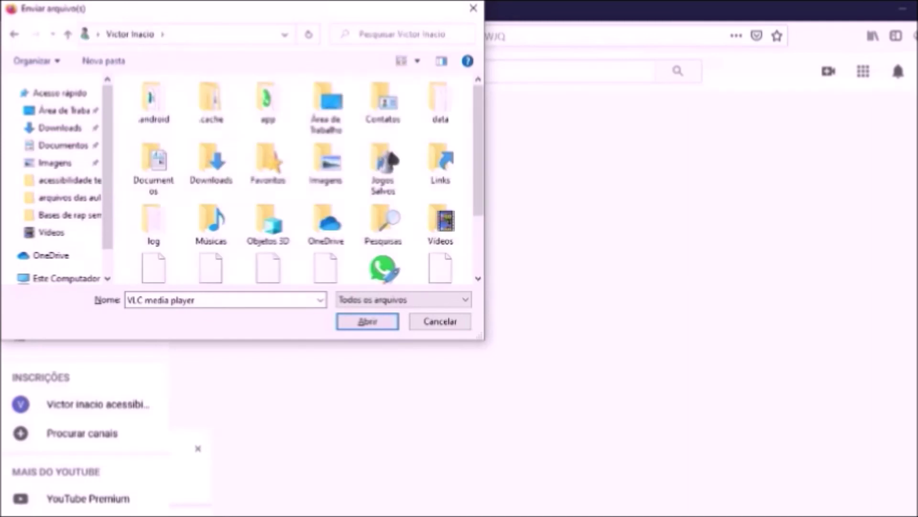
key(Return)
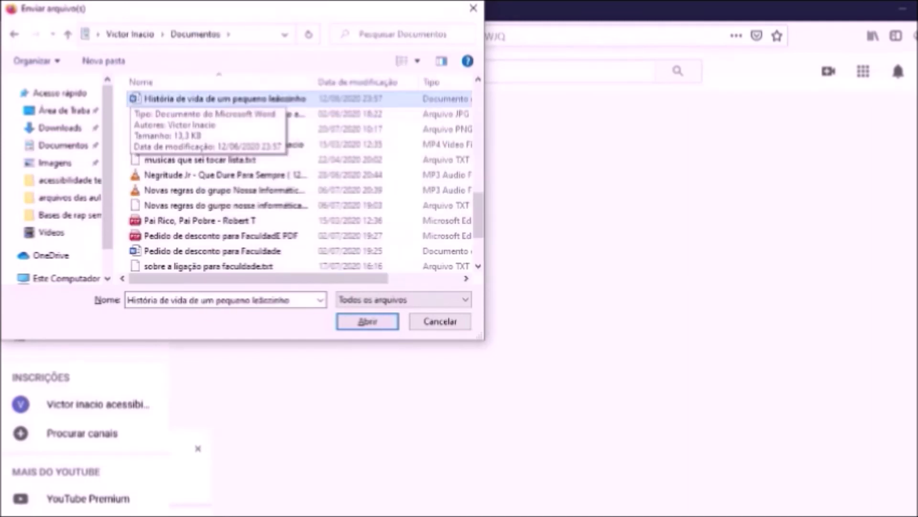
key(Down)
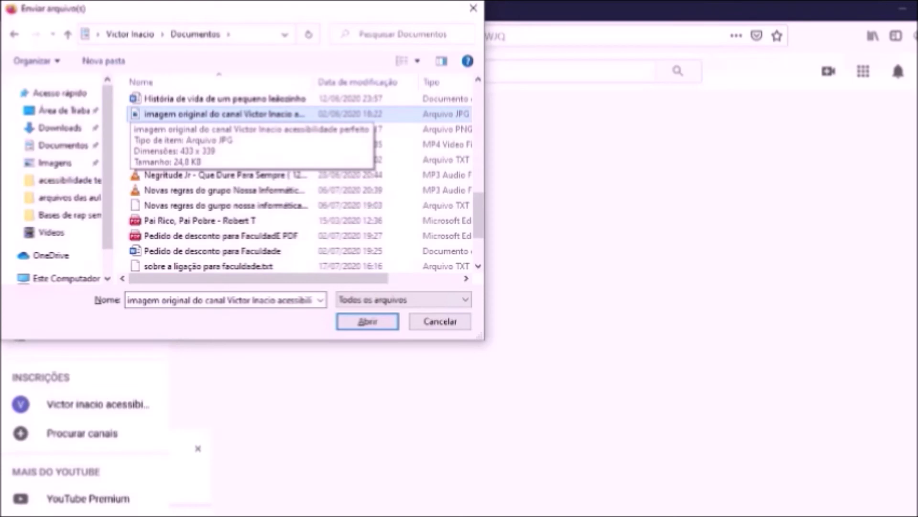
key(Return)
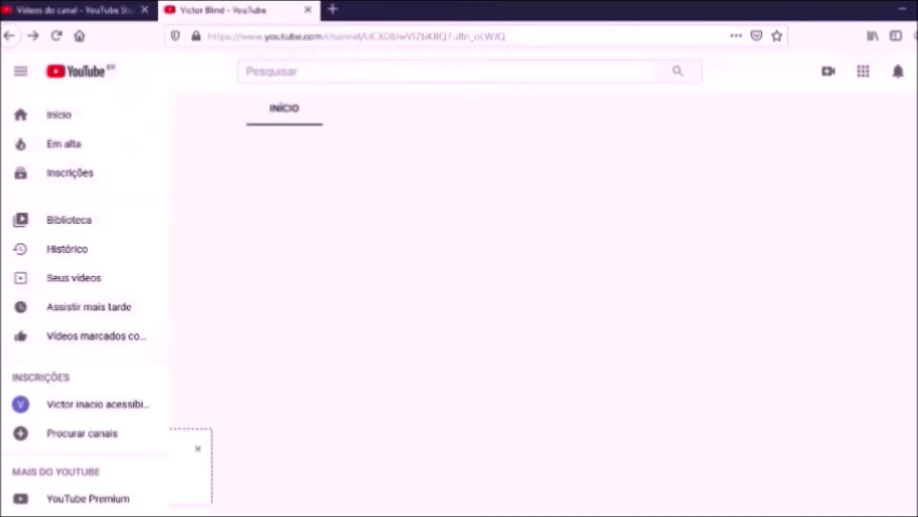
Close the image upload pop-up on the channel page.
key(Tab)
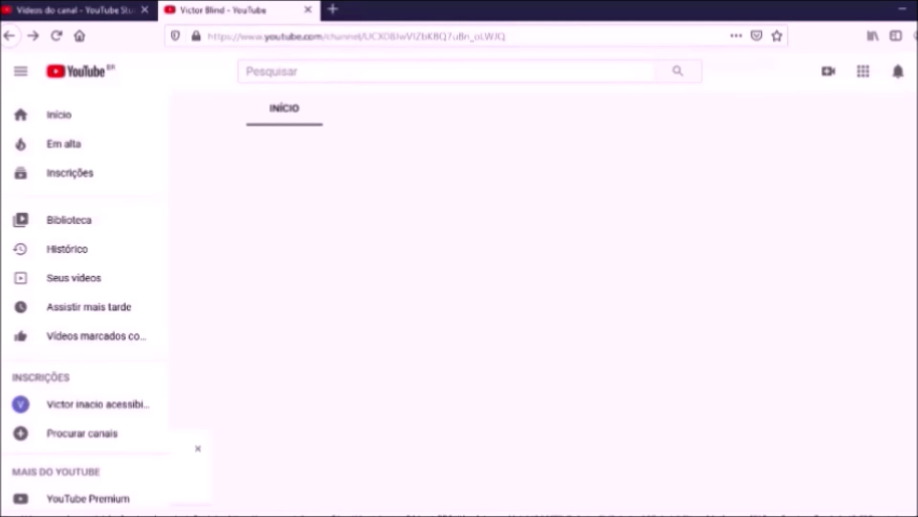
key(Tab)
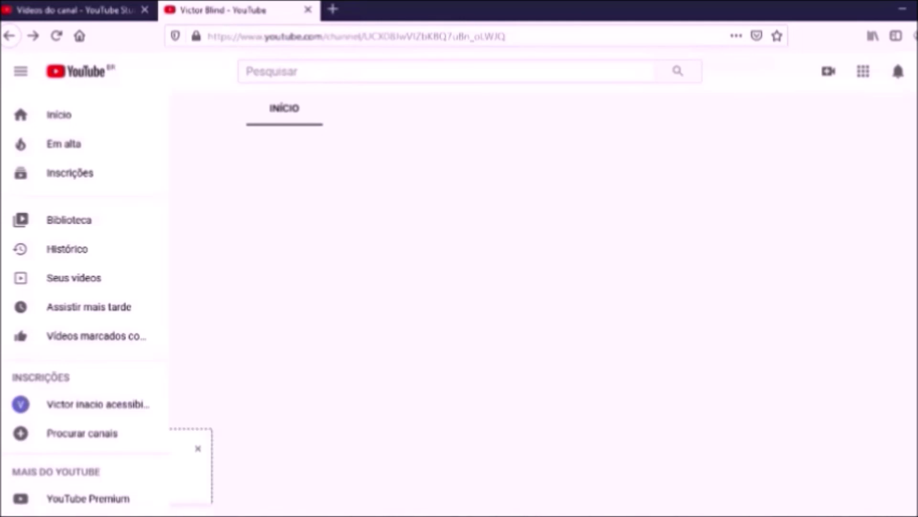
key(Tab)
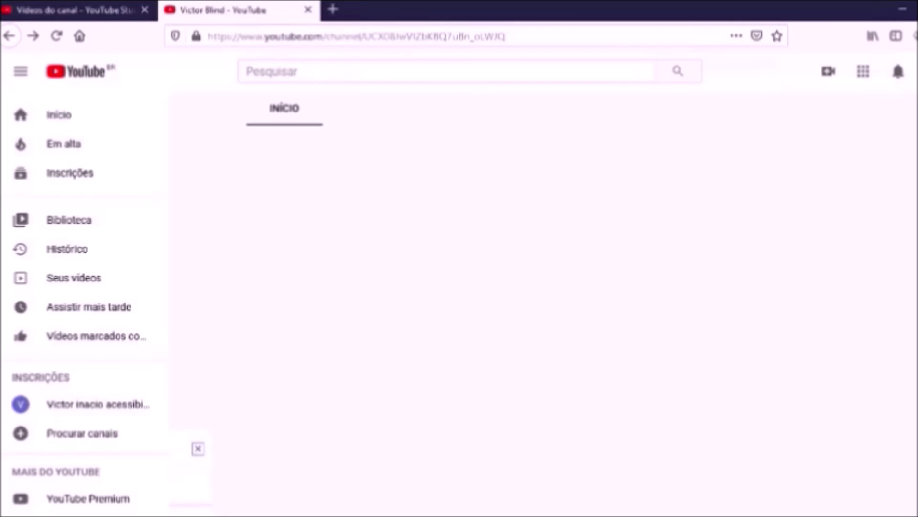
key(Return)
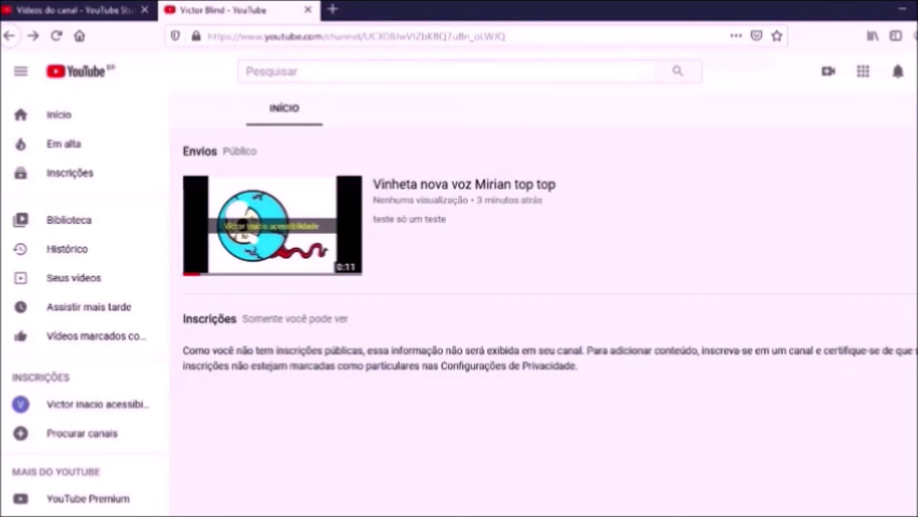
key(alt+Tab)
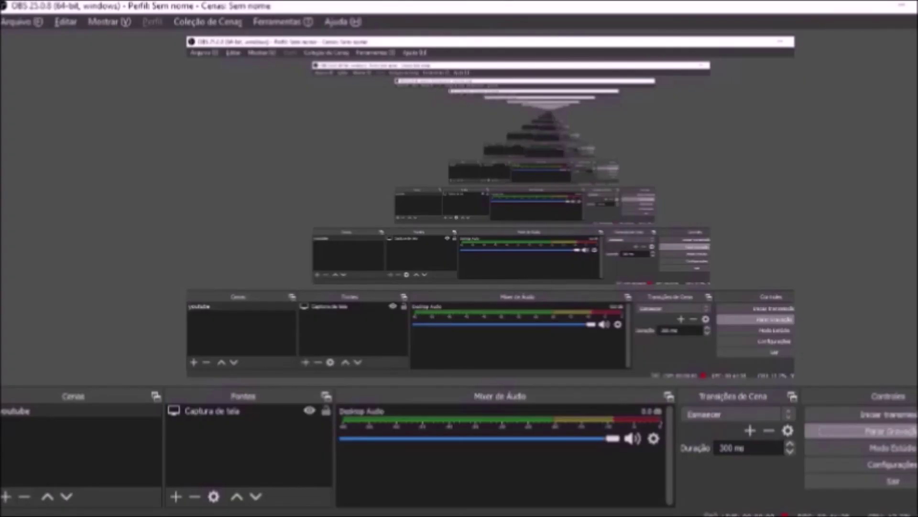